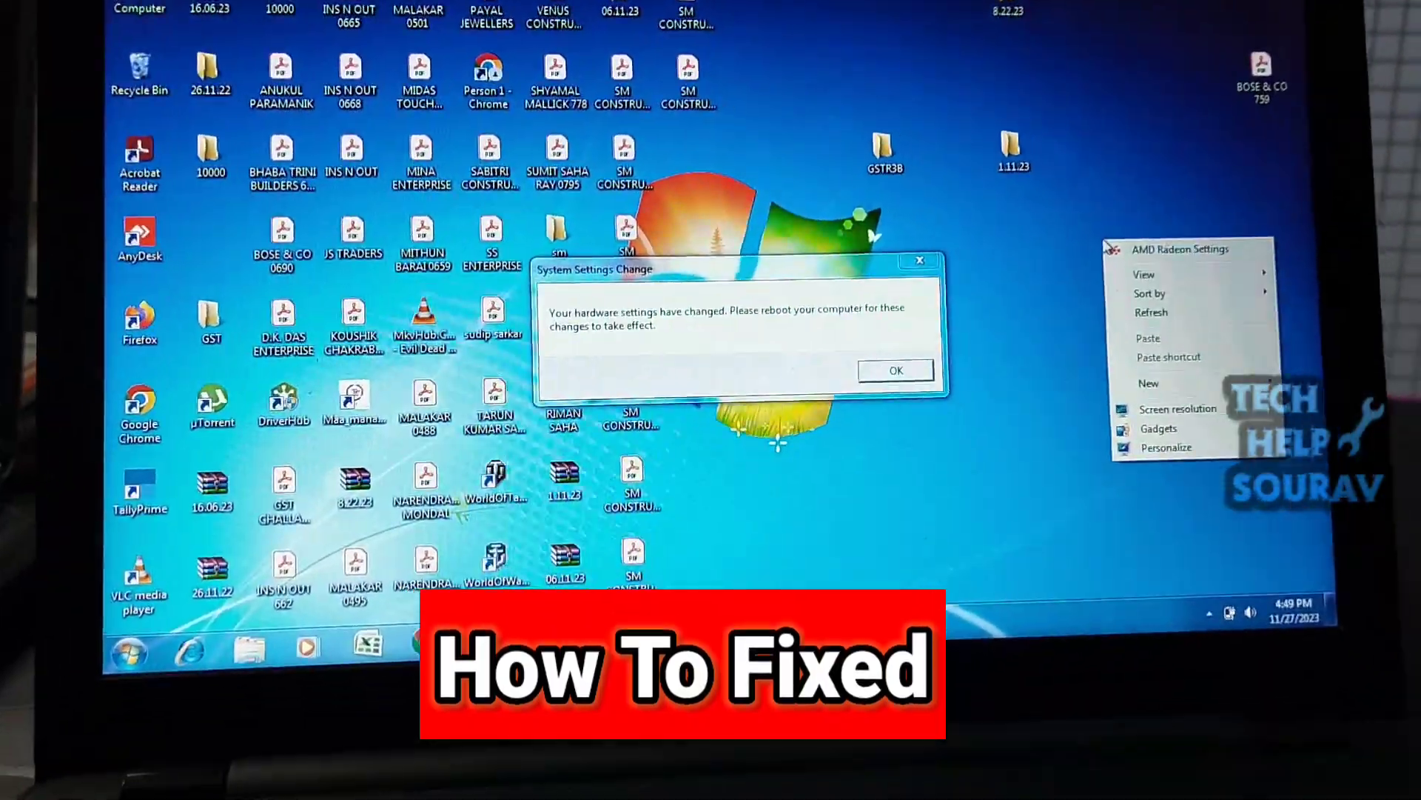
# Step: Check the Start menu power options, then dismiss the hardware-change reboot prompt with OK
pyautogui.click(895, 370)
pyautogui.click(128, 653)
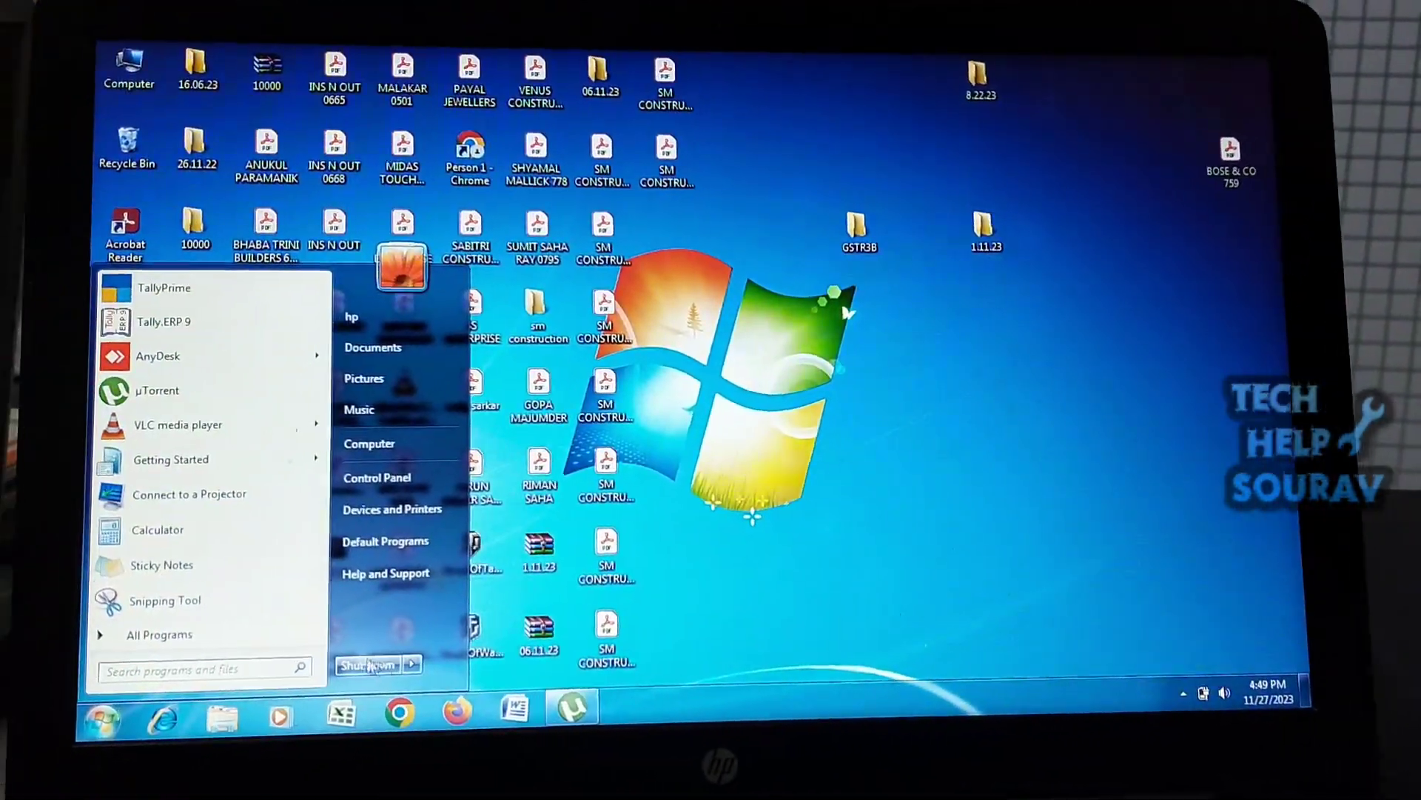
pyautogui.click(472, 624)
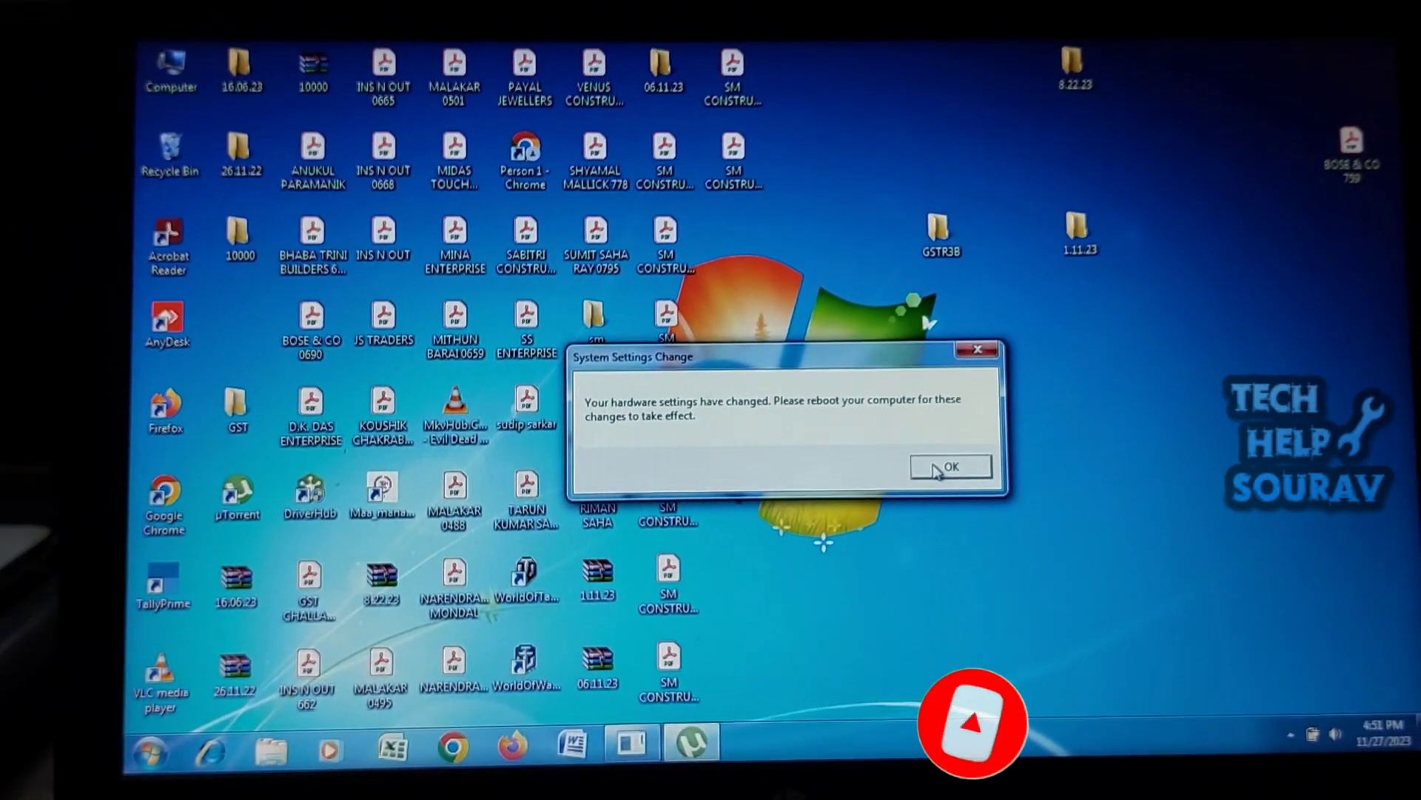
pyautogui.click(939, 469)
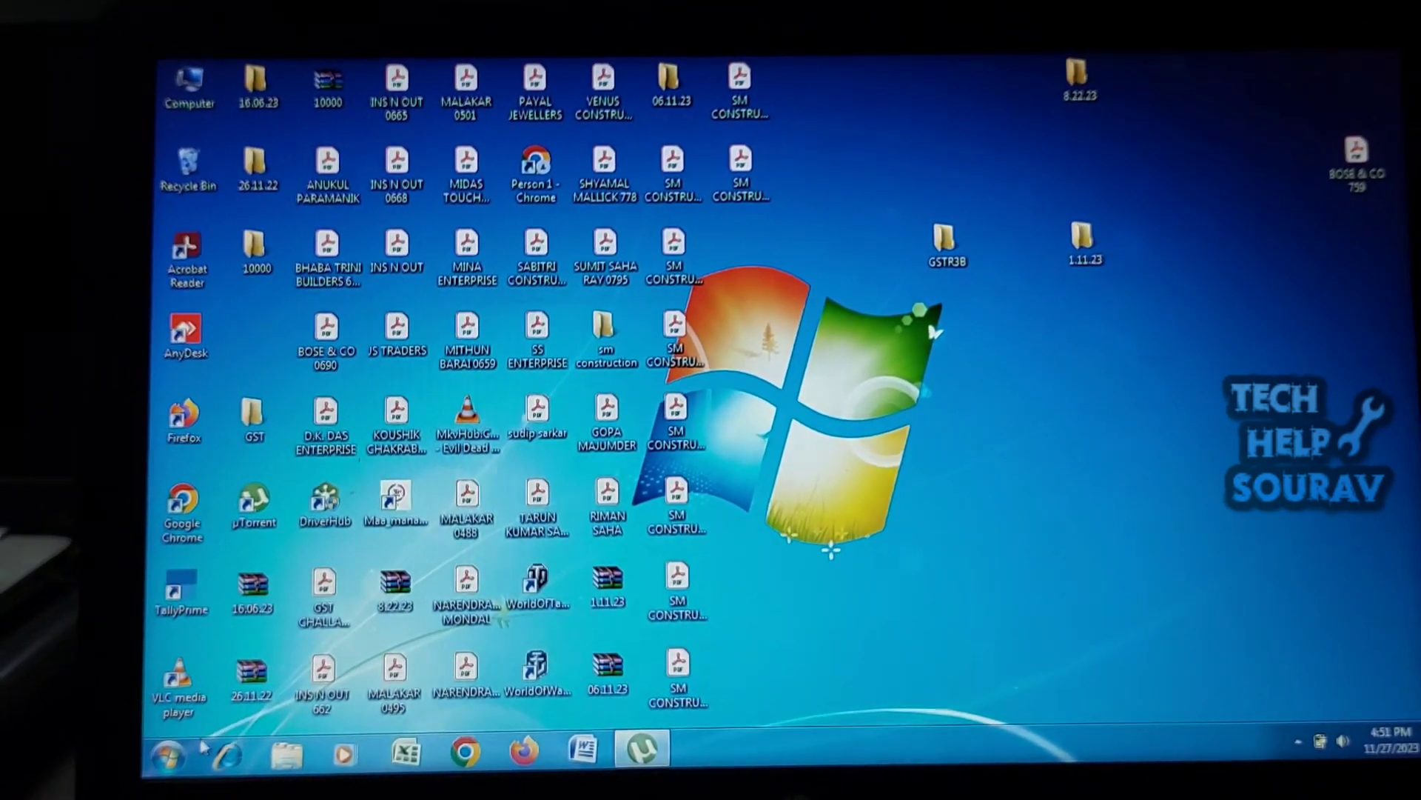
# Step: Search the Start menu for 'services' and launch the Services console
pyautogui.click(173, 758)
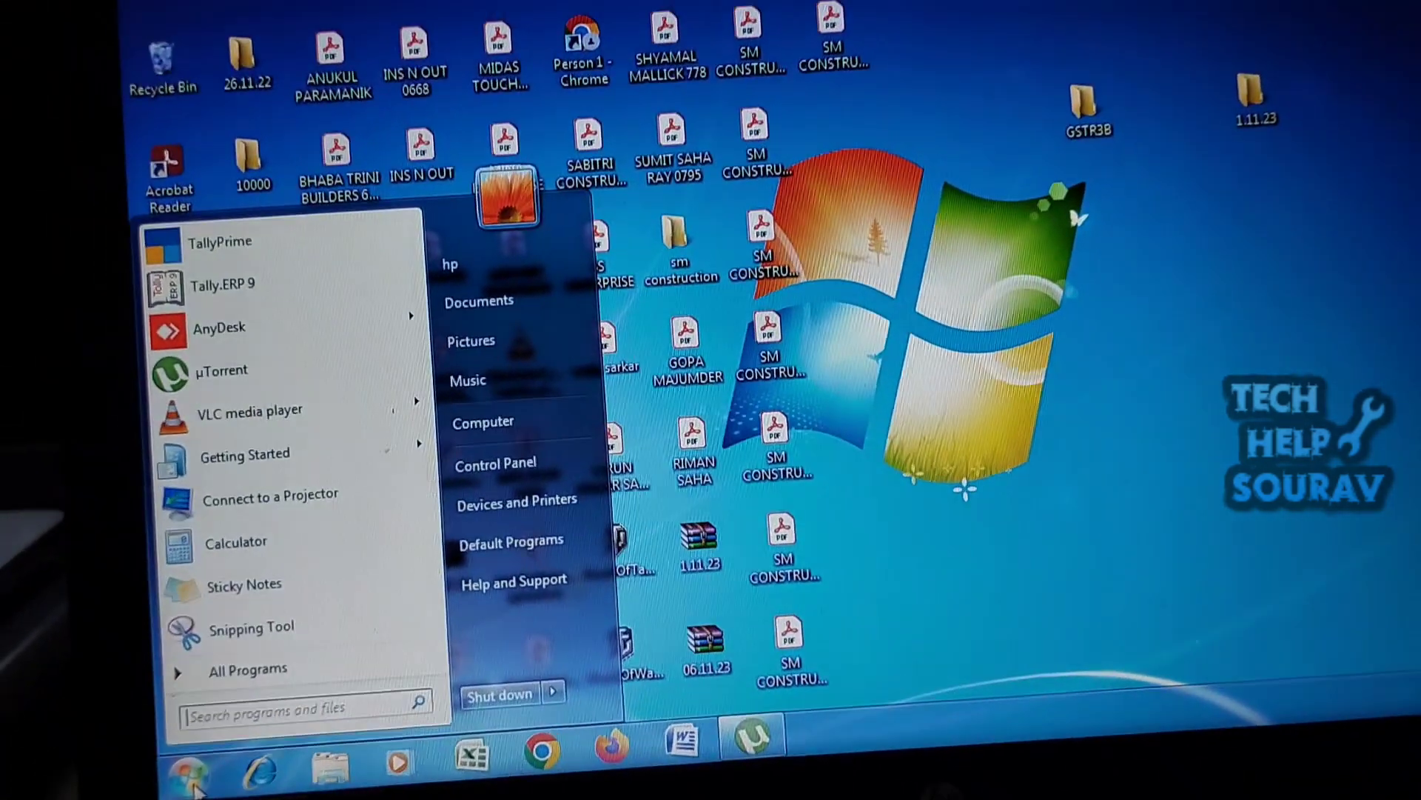
pyautogui.write('ser')
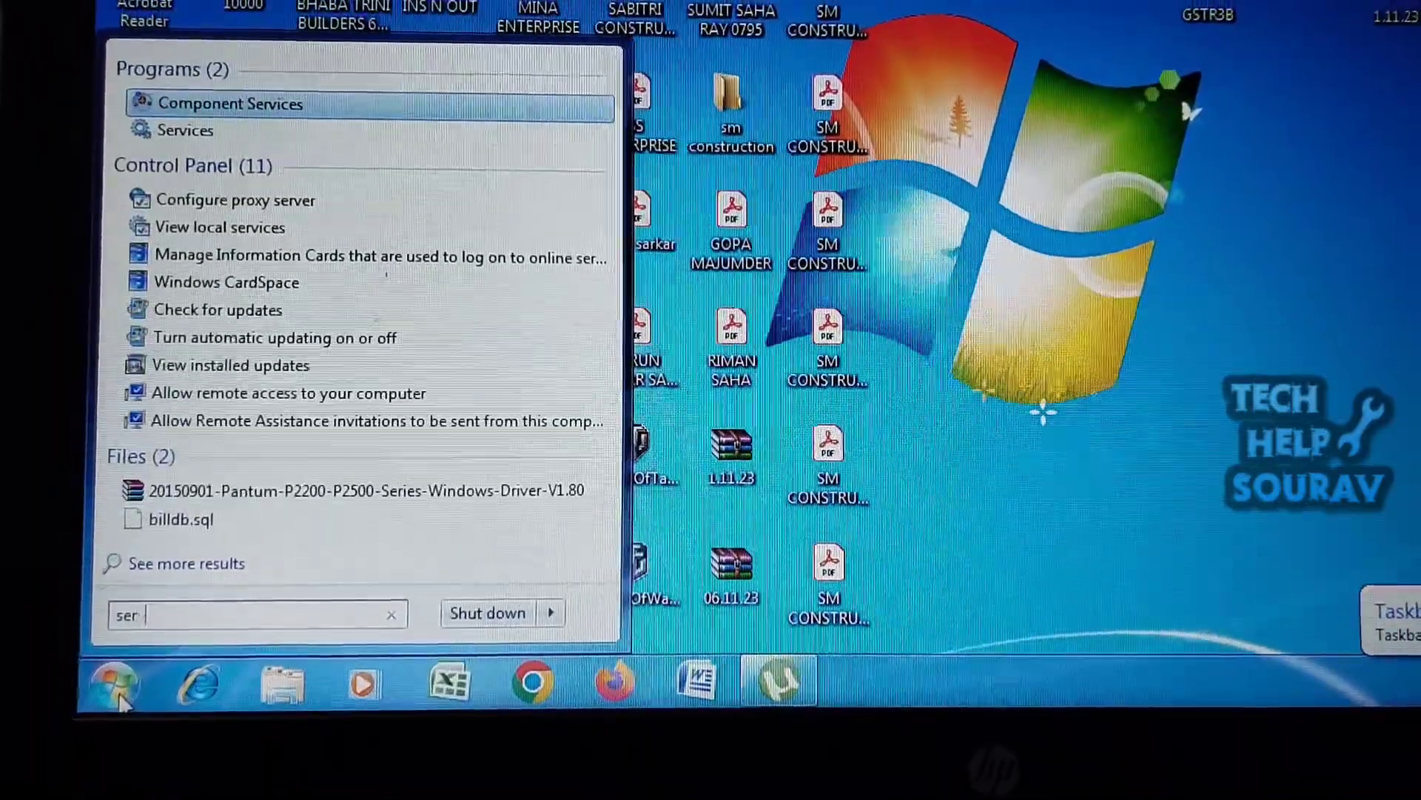
pyautogui.write('vices')
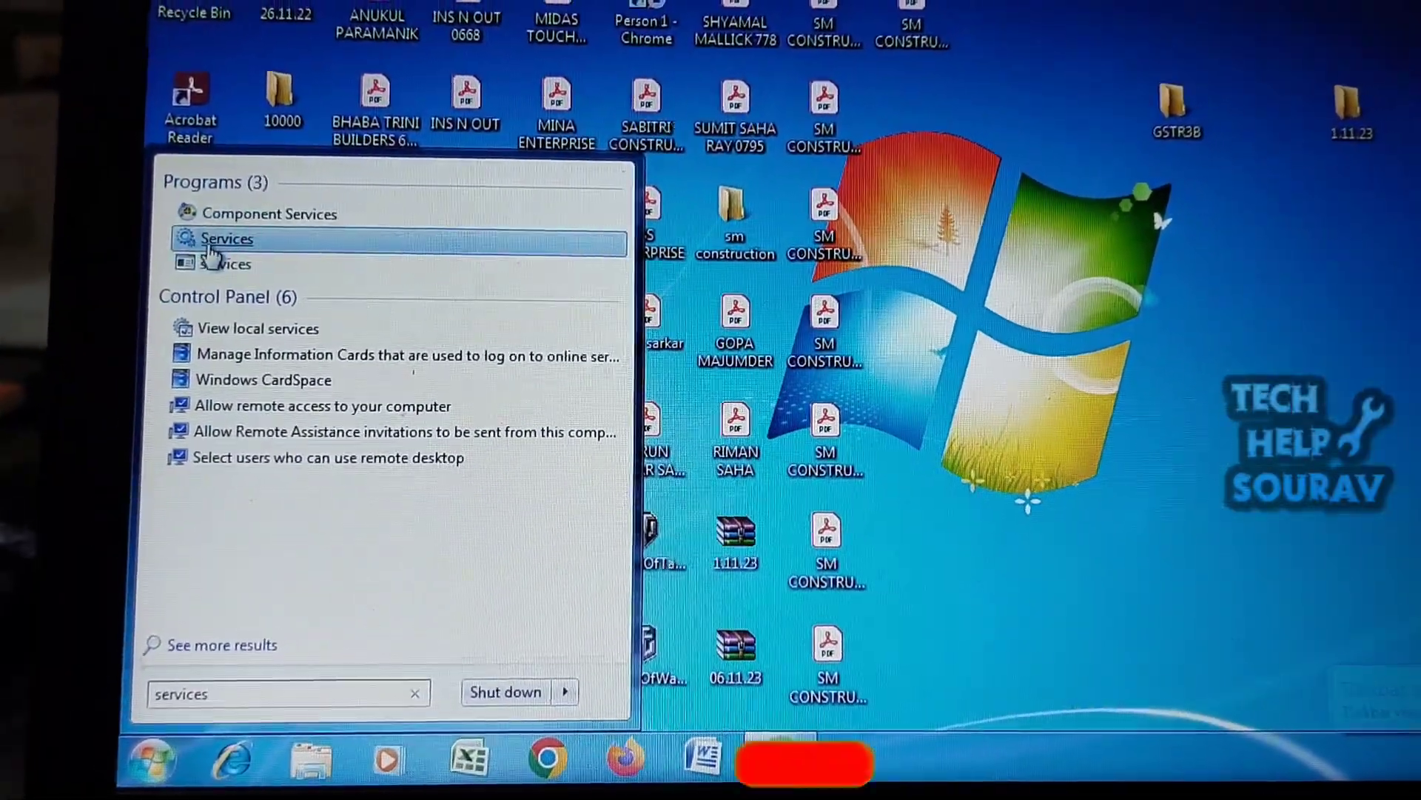
pyautogui.click(208, 247)
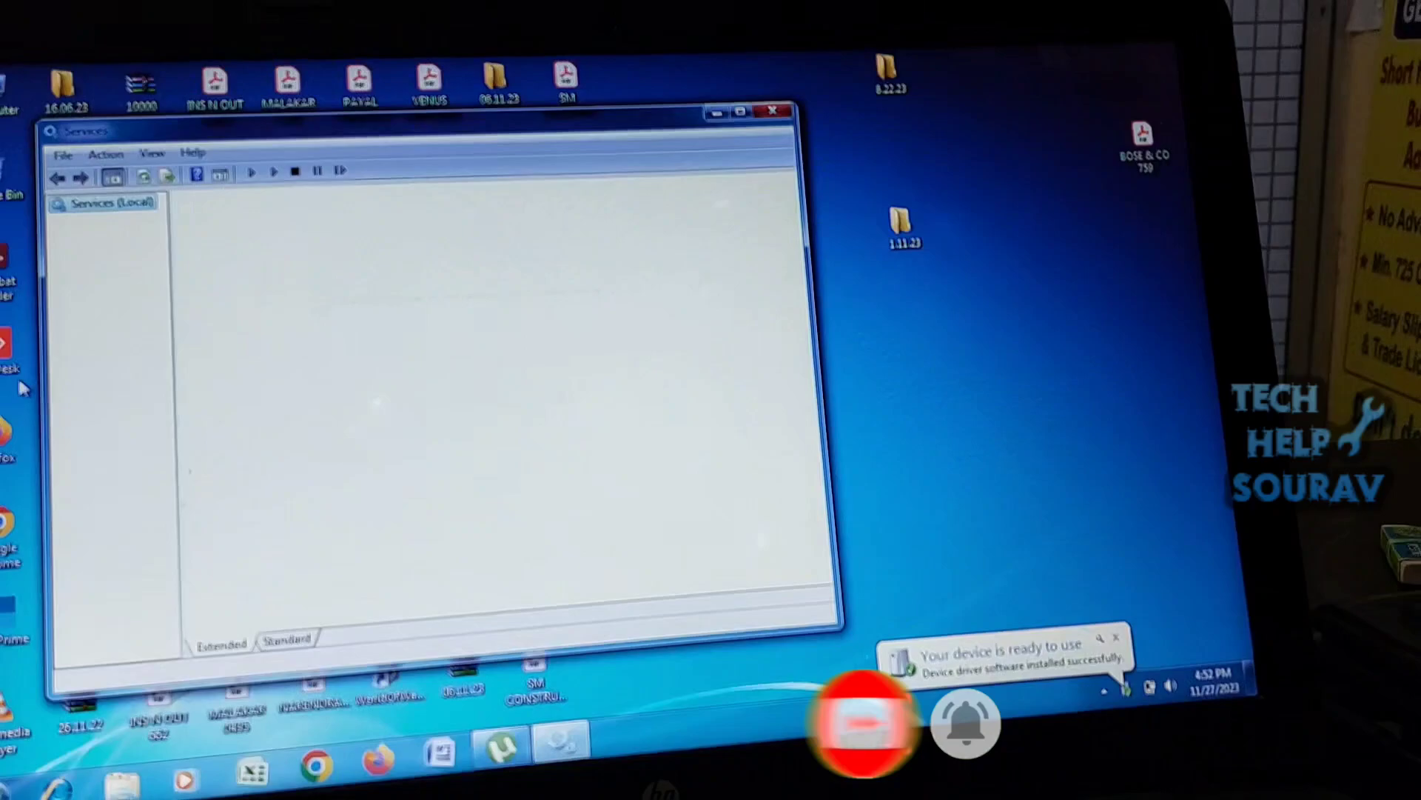
# Step: Maximize the Services window and browse the service list with the arrow keys
pyautogui.doubleClick(383, 149)
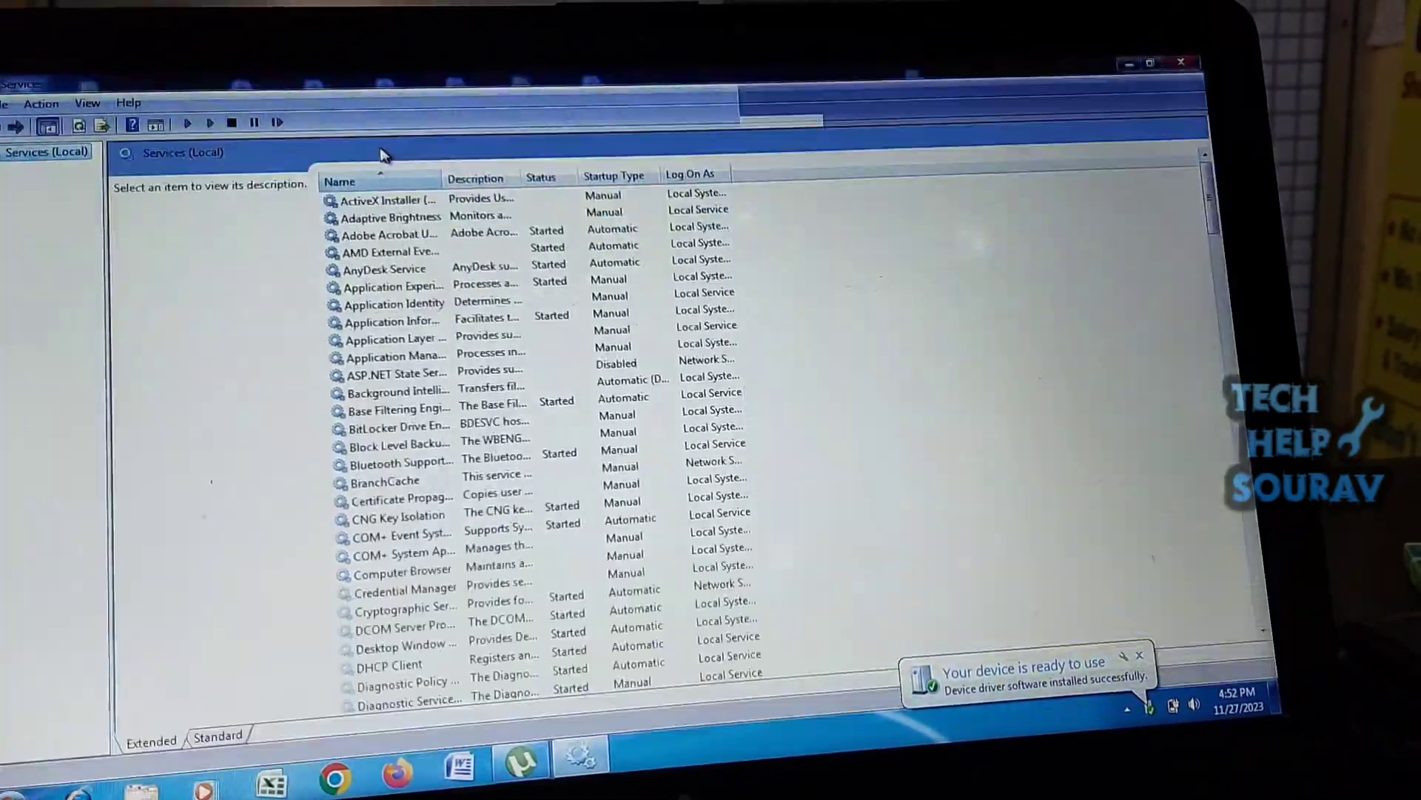
pyautogui.click(483, 298)
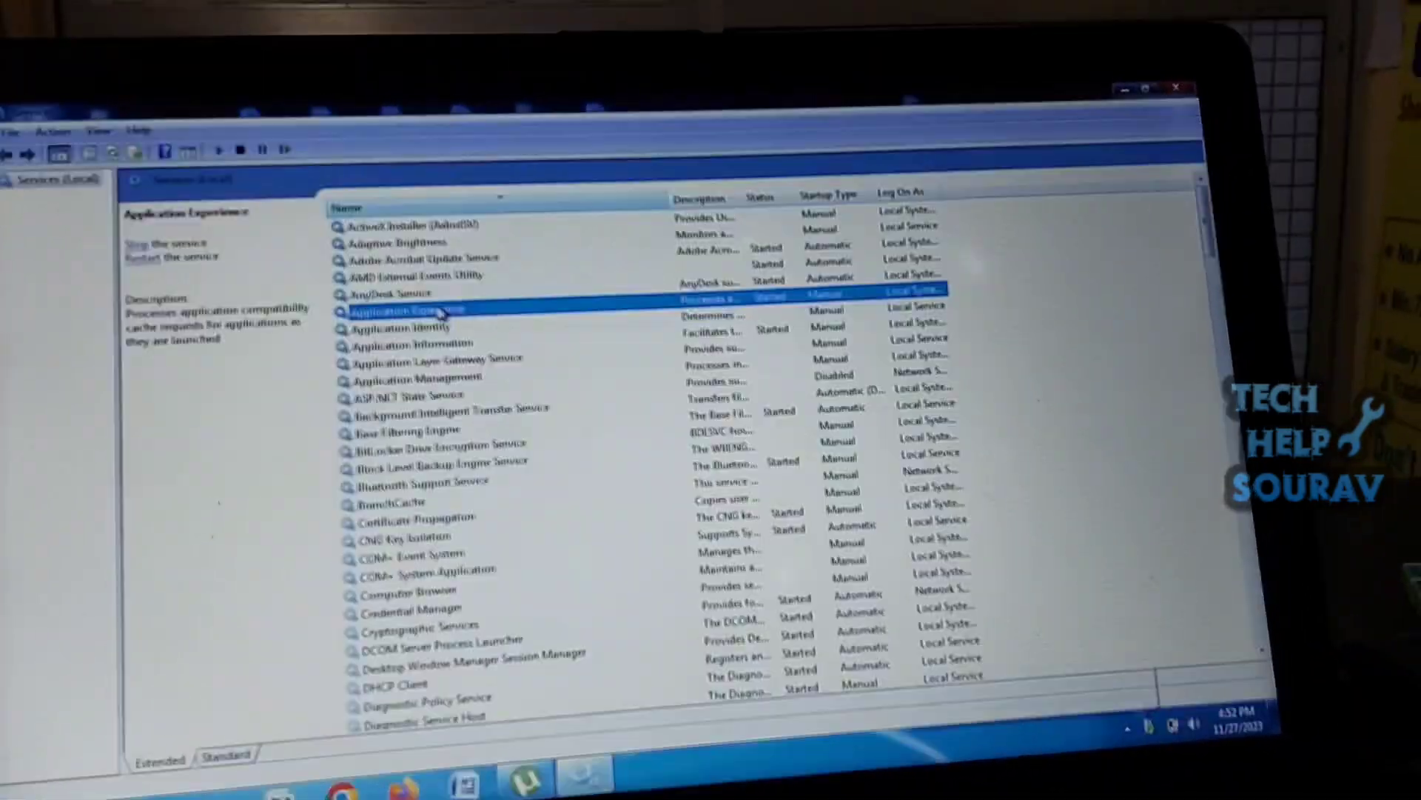
pyautogui.press('Down')
pyautogui.press('Down')
pyautogui.press('Down')
pyautogui.press('Down')
pyautogui.press('Up')
pyautogui.press('Up')
pyautogui.press('Up')
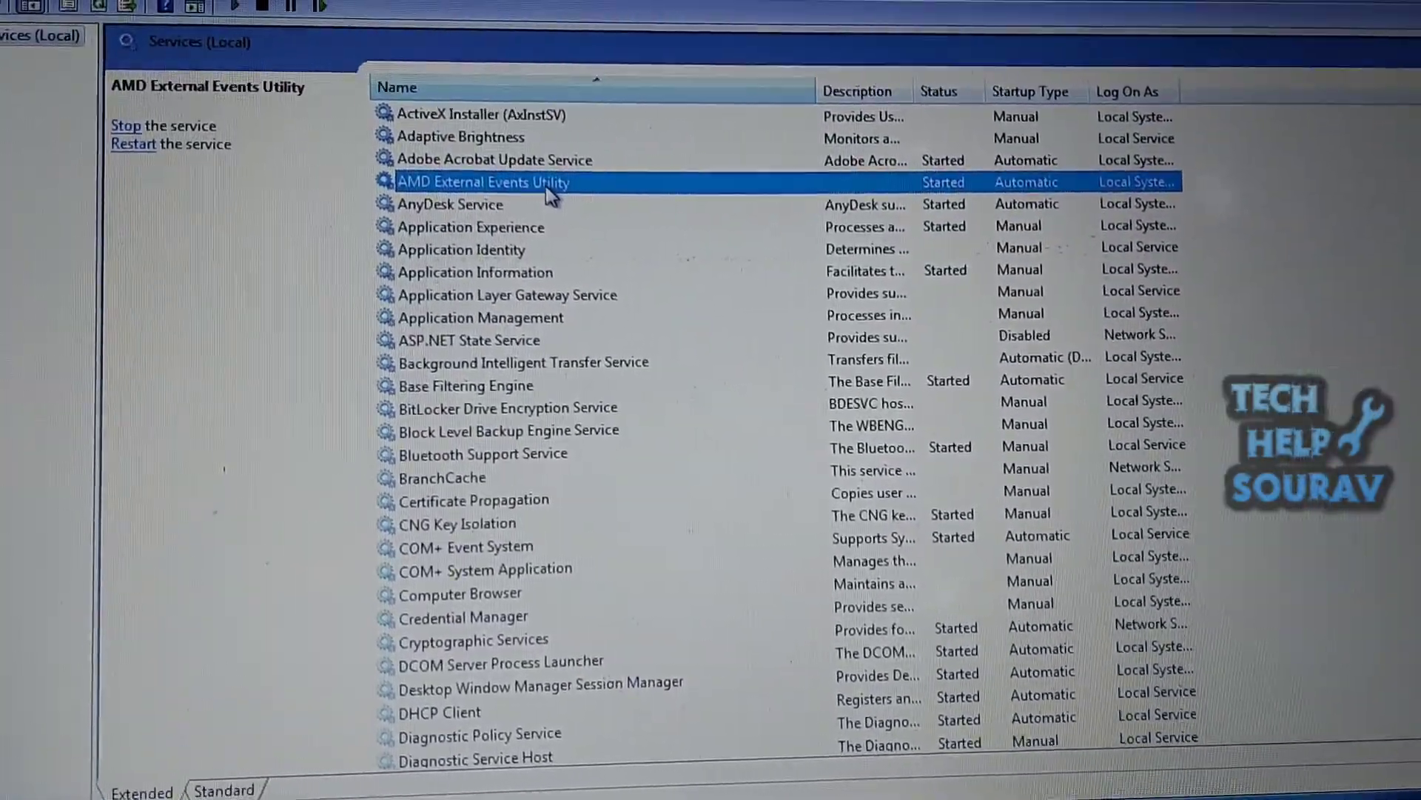
# Step: Set AMD External Events Utility's startup type to Disabled in its properties and apply
pyautogui.doubleClick(550, 196)
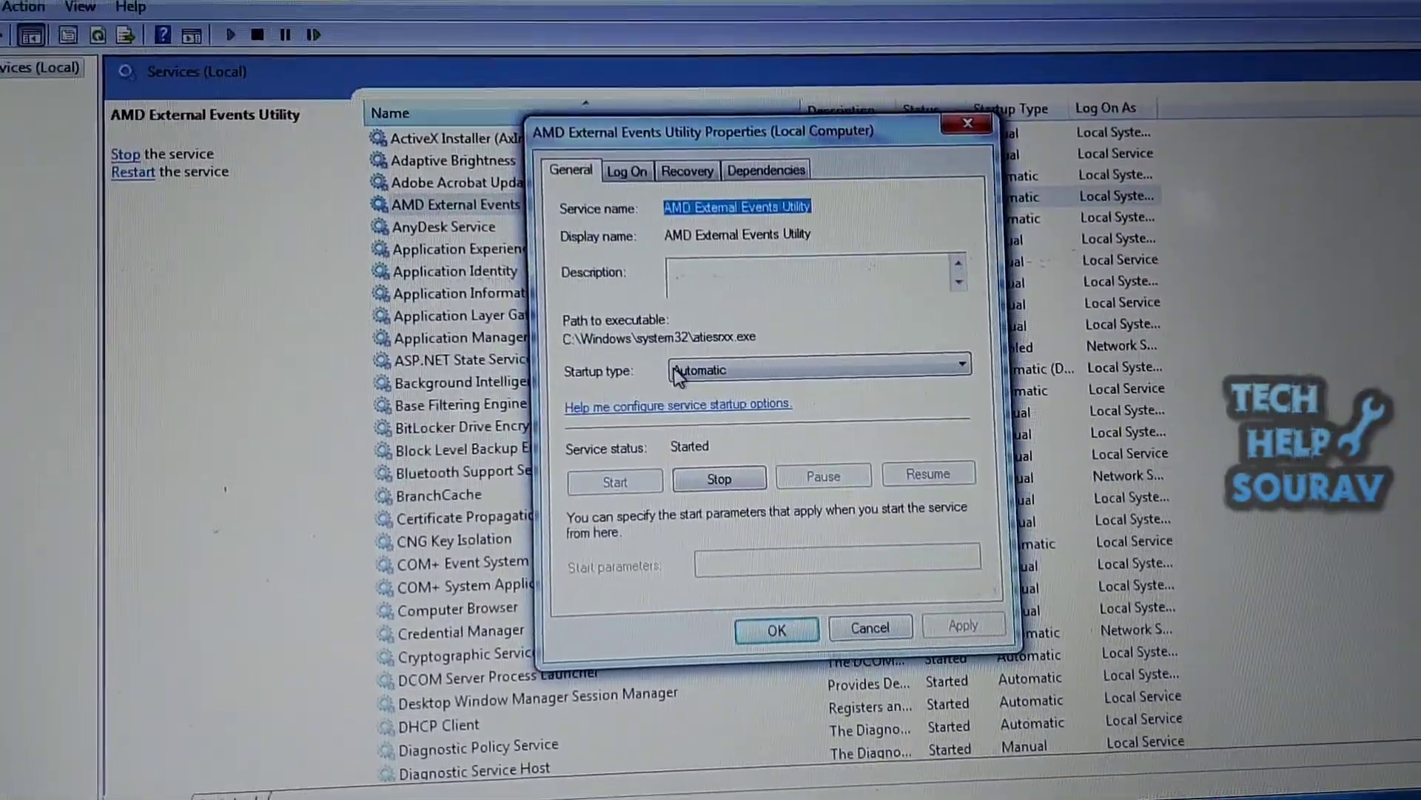
pyautogui.click(712, 405)
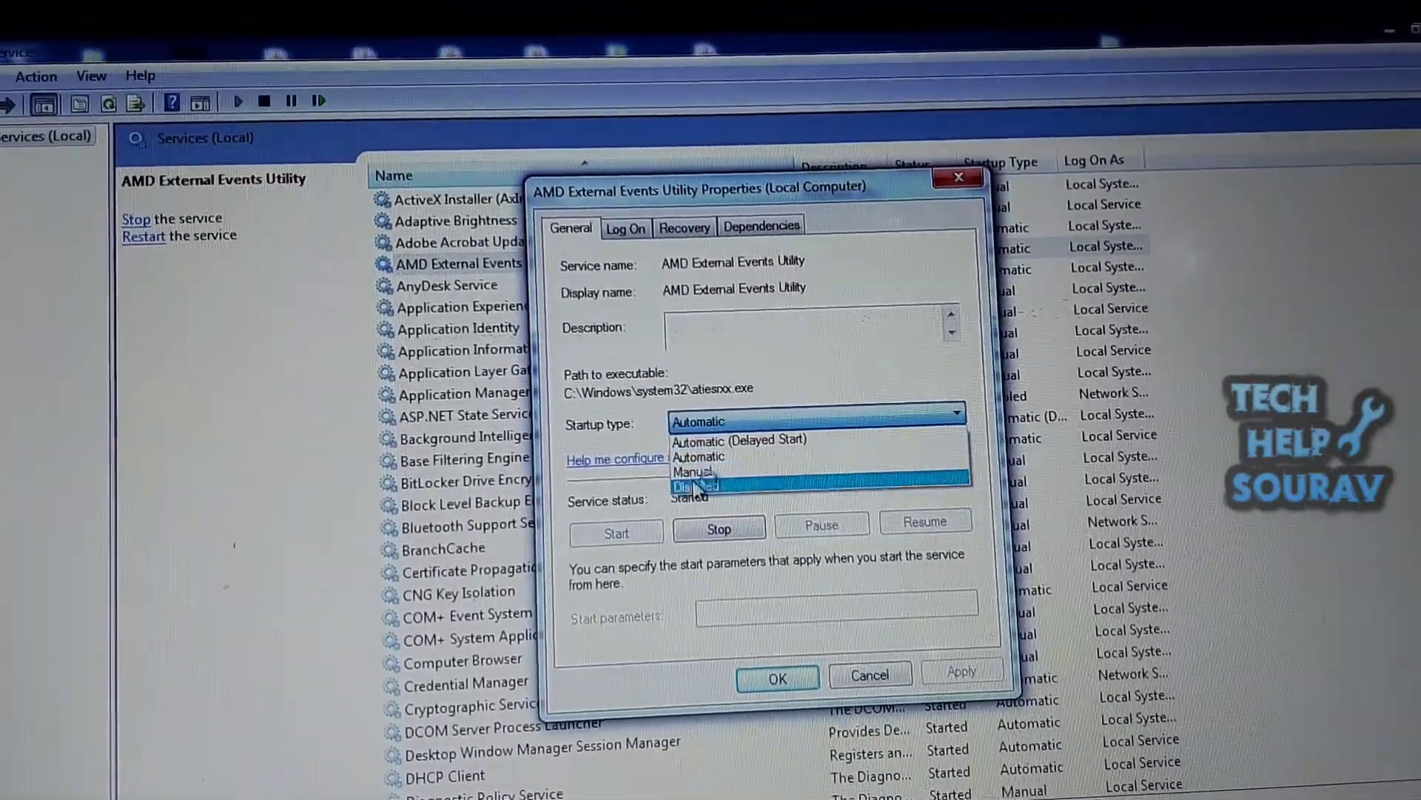
pyautogui.click(702, 470)
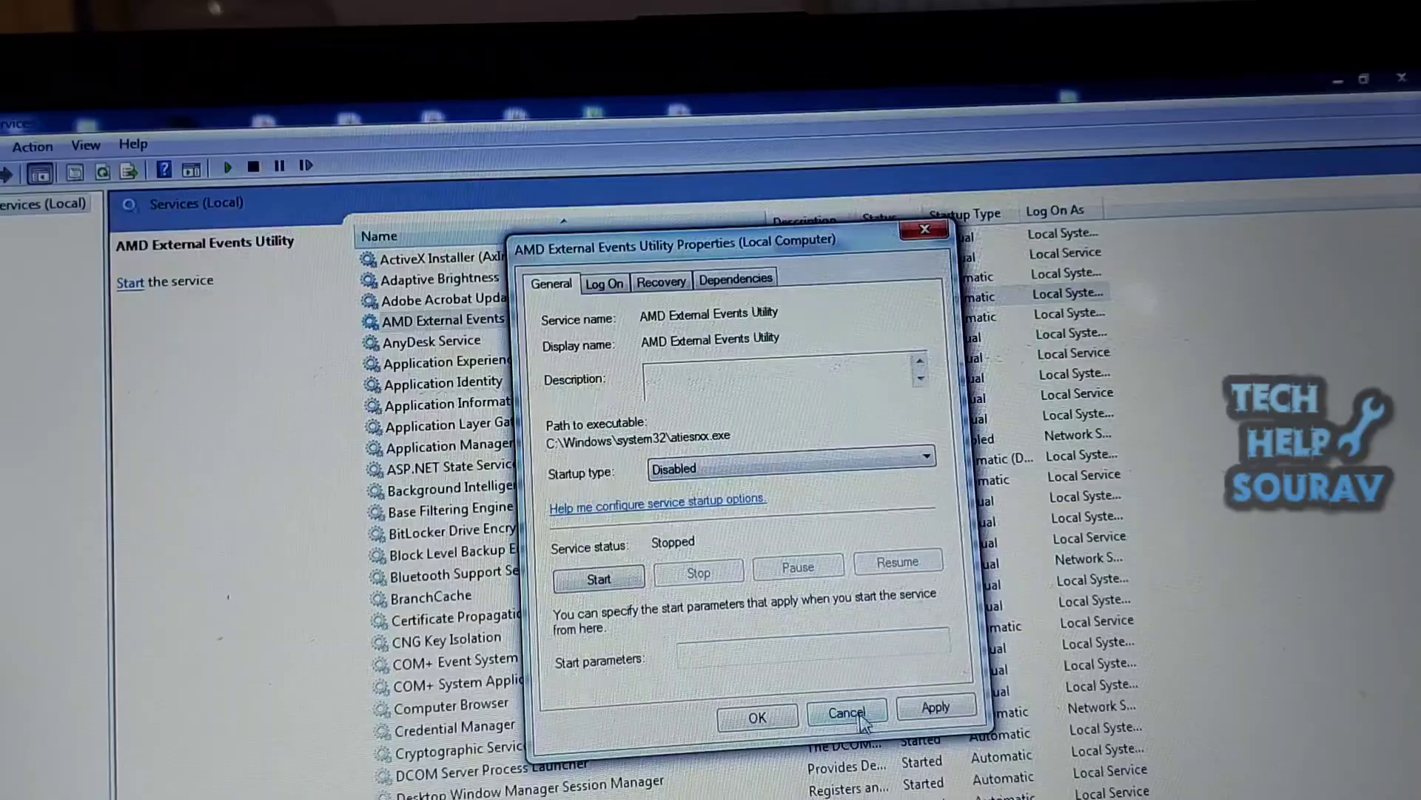
pyautogui.click(897, 704)
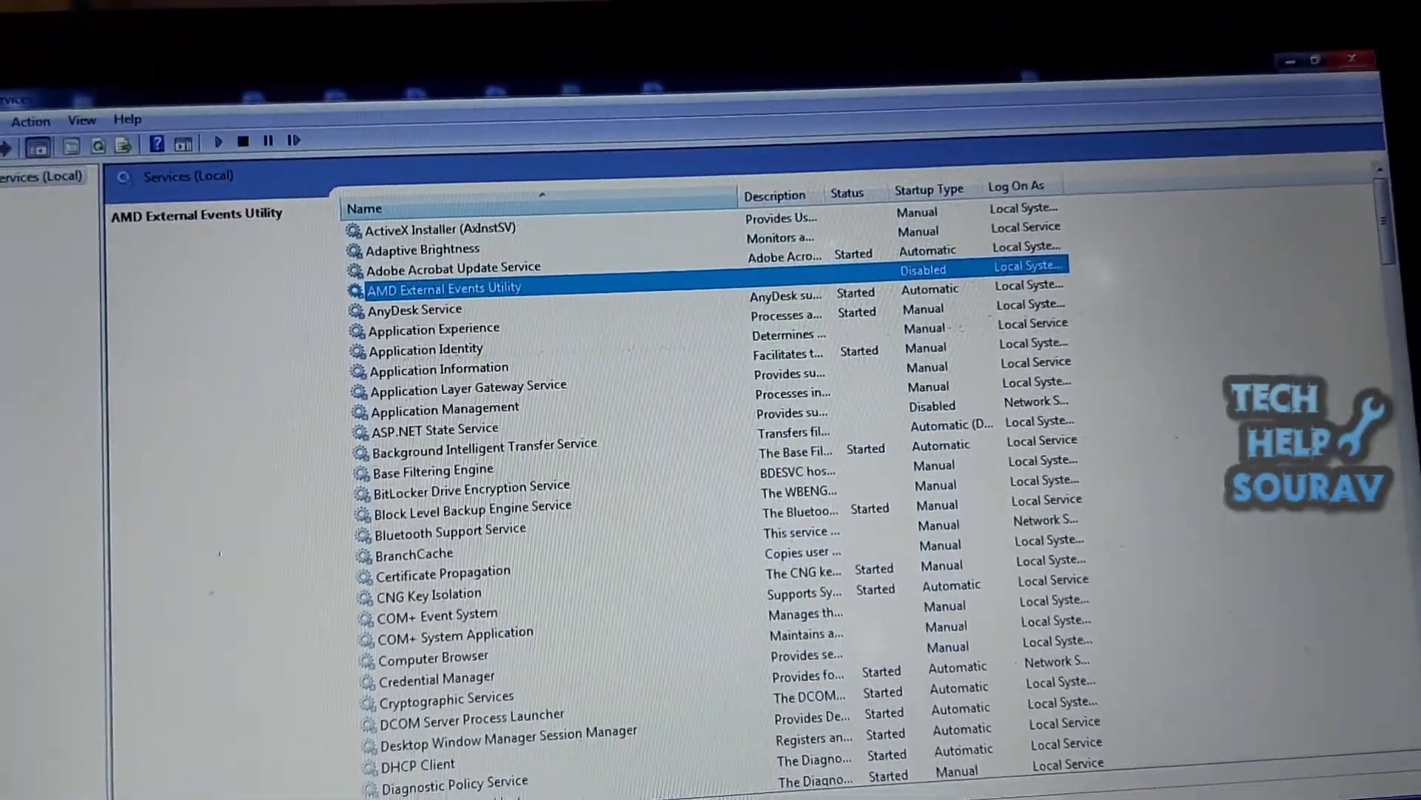
# Step: Close Services and choose Restart from the Start menu's Shut down options
pyautogui.click(1375, 89)
pyautogui.click(95, 788)
pyautogui.click(441, 738)
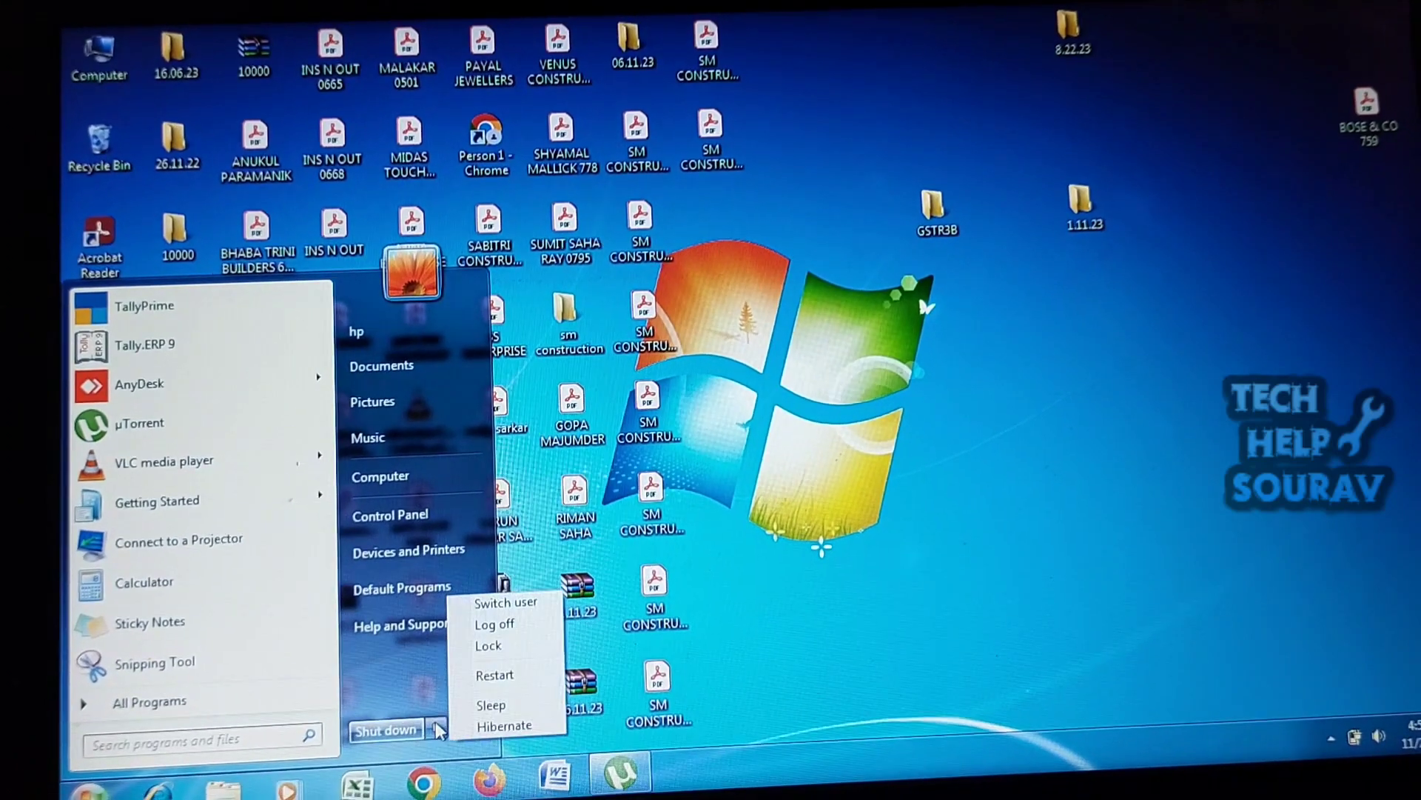
pyautogui.click(488, 675)
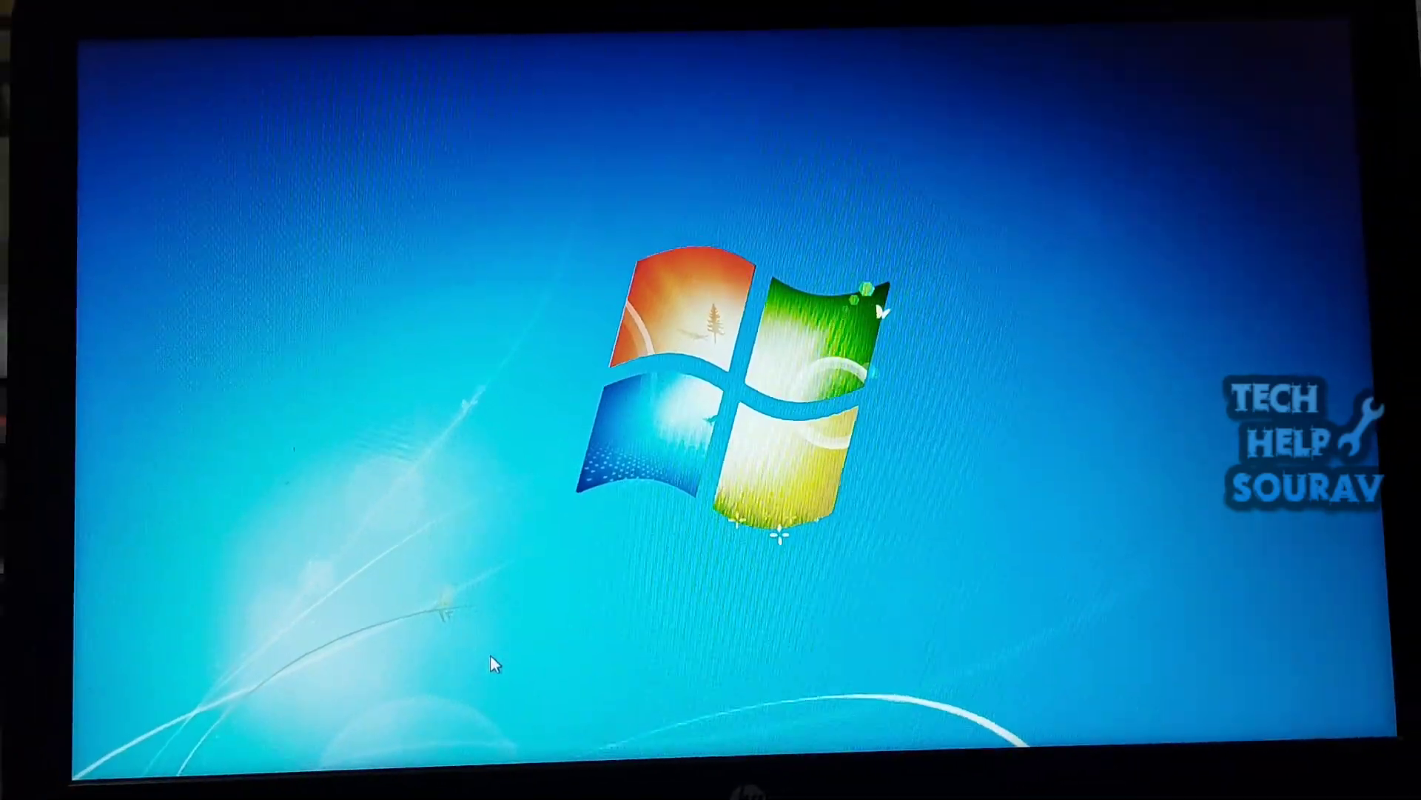